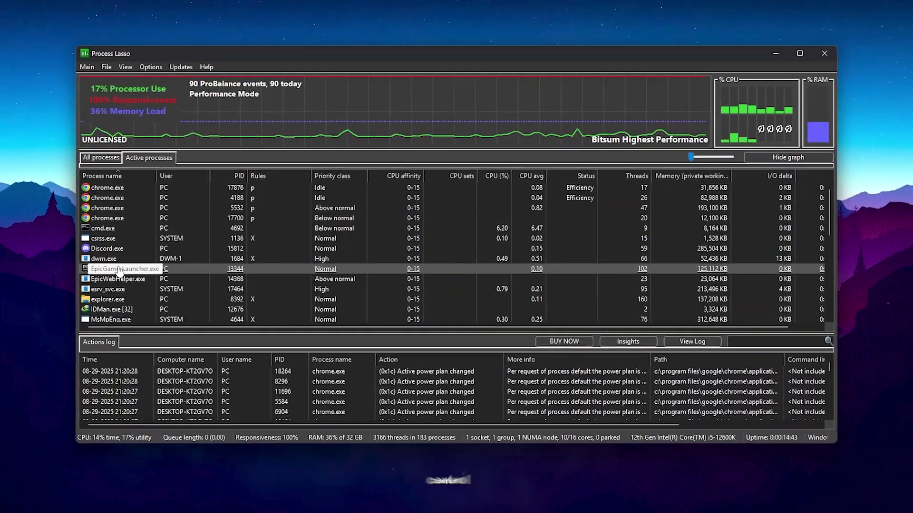
Always exclude CPU 0 from EpicGamesLauncher's CPU affinity, leaving cores 1–15.
{"action": "right_click", "coordinate": [118, 269]}
{"action": "mouse_move", "coordinate": [139, 230]}
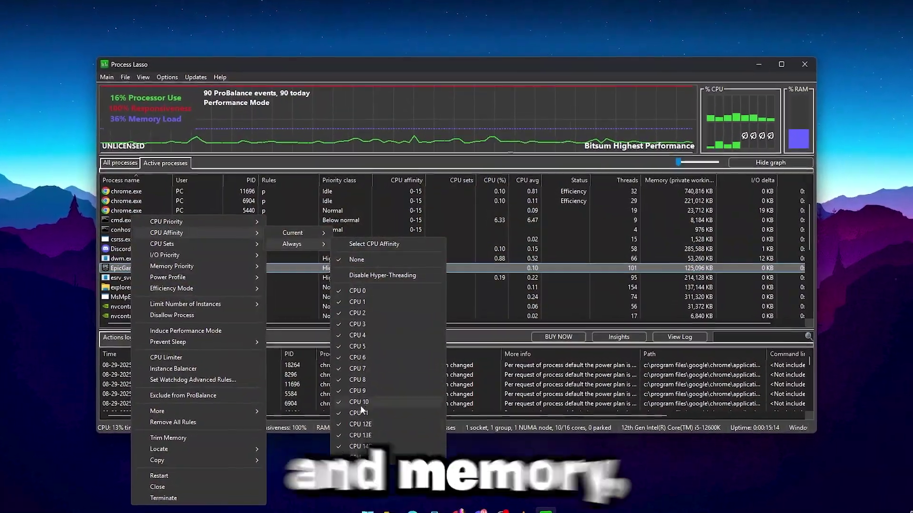
{"action": "mouse_move", "coordinate": [277, 243]}
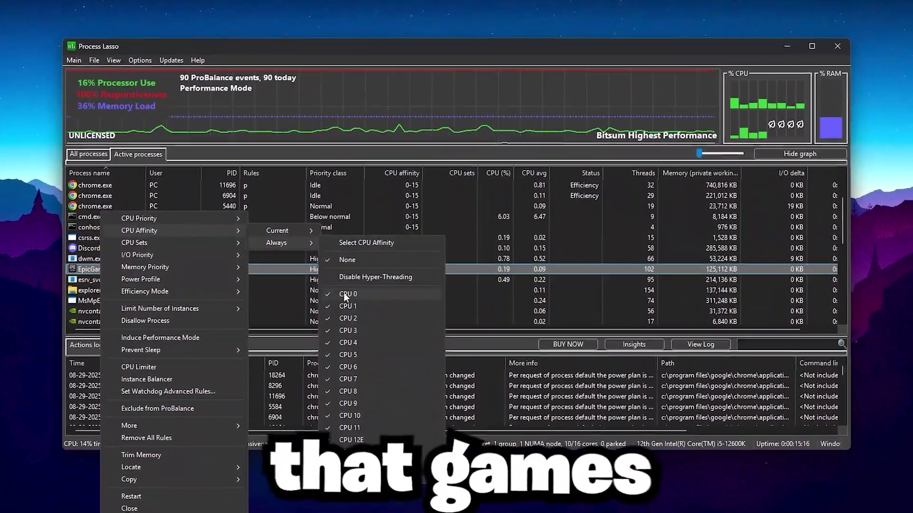
{"action": "left_click", "coordinate": [326, 296]}
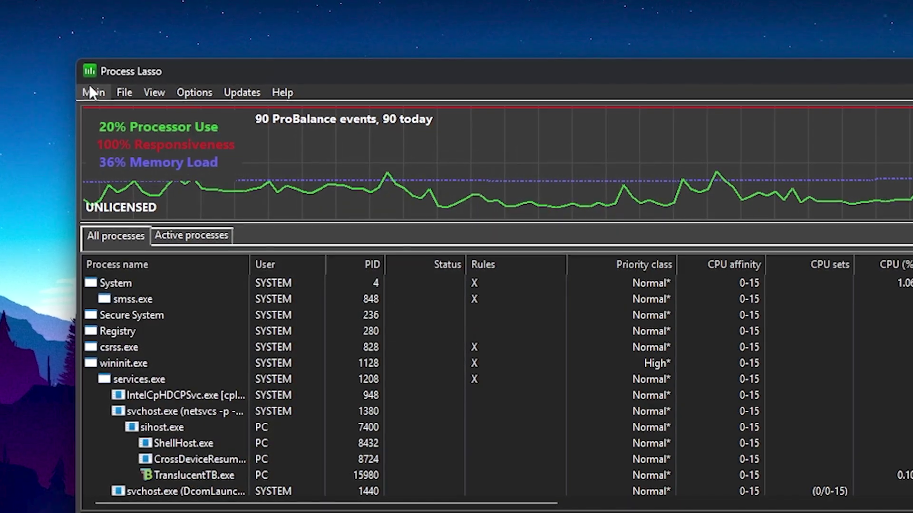
{"action": "left_click", "coordinate": [92, 93]}
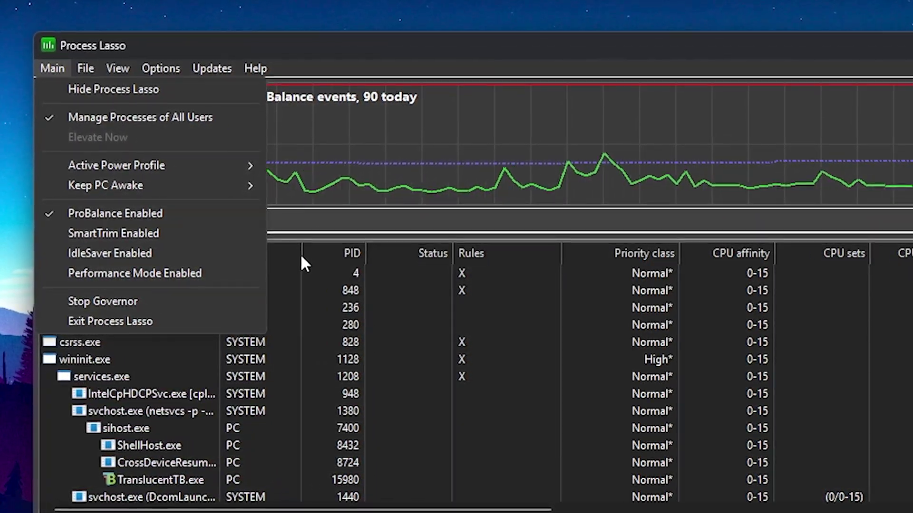
{"action": "left_click", "coordinate": [299, 255]}
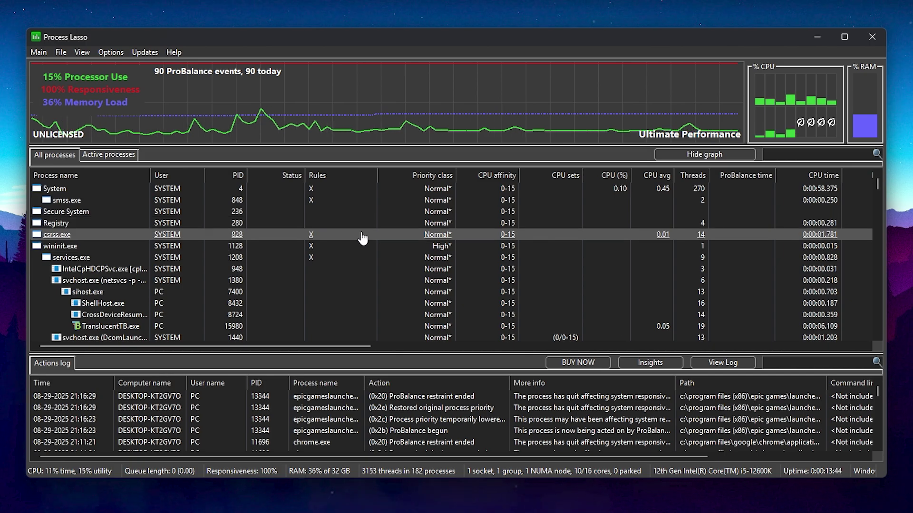
Enable Performance Mode and always run chrome.exe on the Bitsum Highest Performance profile.
{"action": "left_click", "coordinate": [32, 53]}
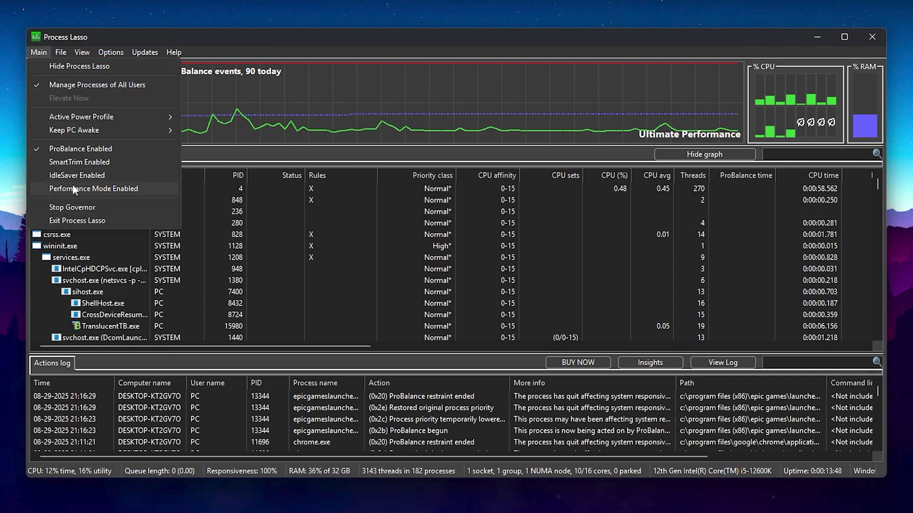
{"action": "left_click", "coordinate": [50, 191]}
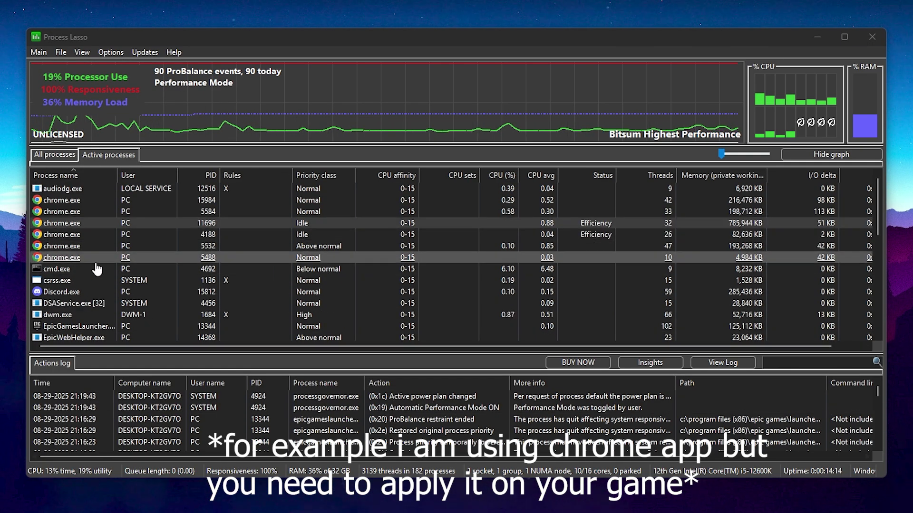
{"action": "right_click", "coordinate": [49, 221]}
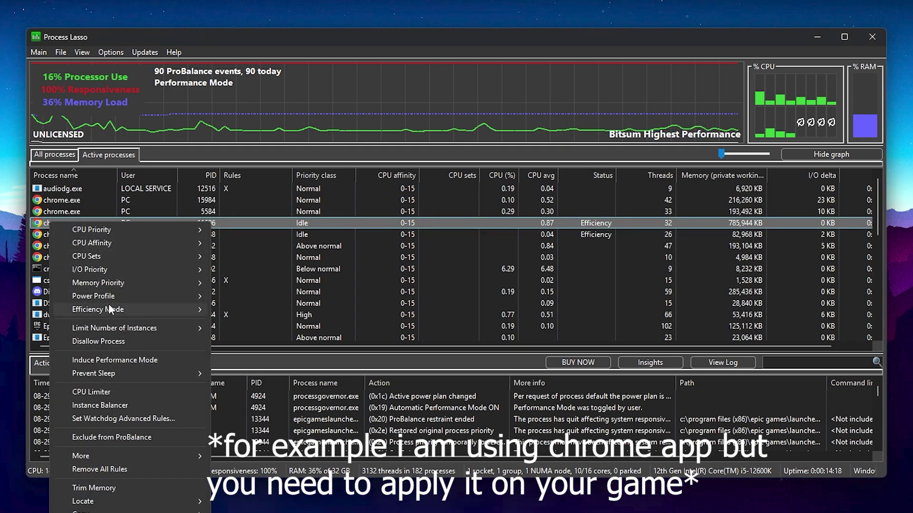
{"action": "mouse_move", "coordinate": [94, 297]}
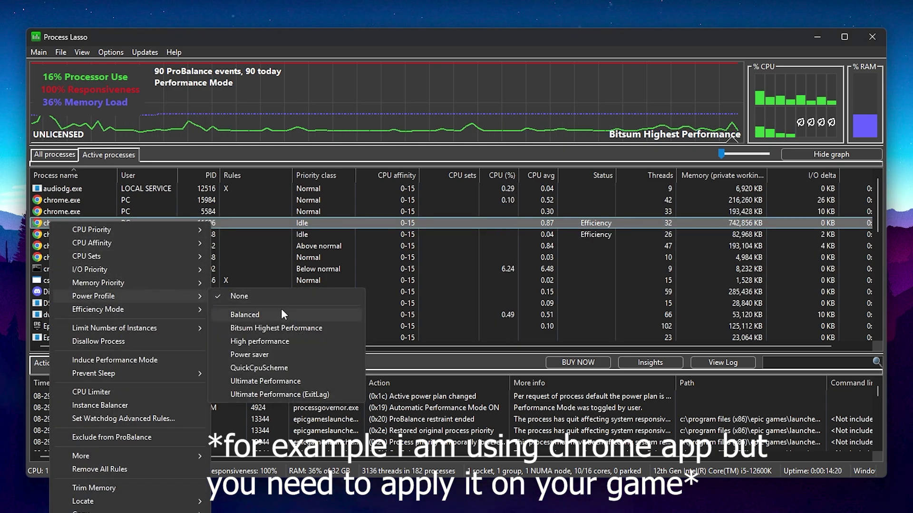
{"action": "left_click", "coordinate": [244, 329]}
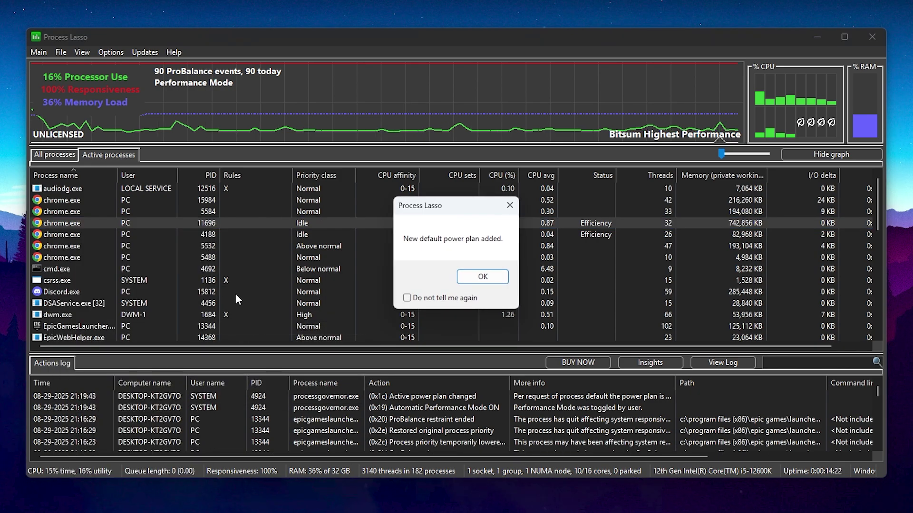
{"action": "left_click", "coordinate": [482, 277]}
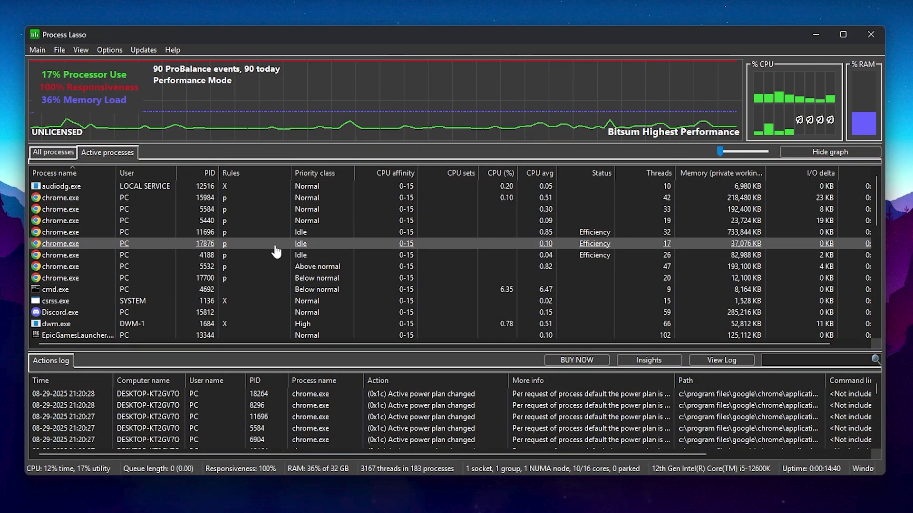
{"action": "scroll", "coordinate": [254, 236], "scroll_direction": "down", "scroll_amount": 1}
{"action": "scroll", "coordinate": [143, 271], "scroll_direction": "down", "scroll_amount": 1}
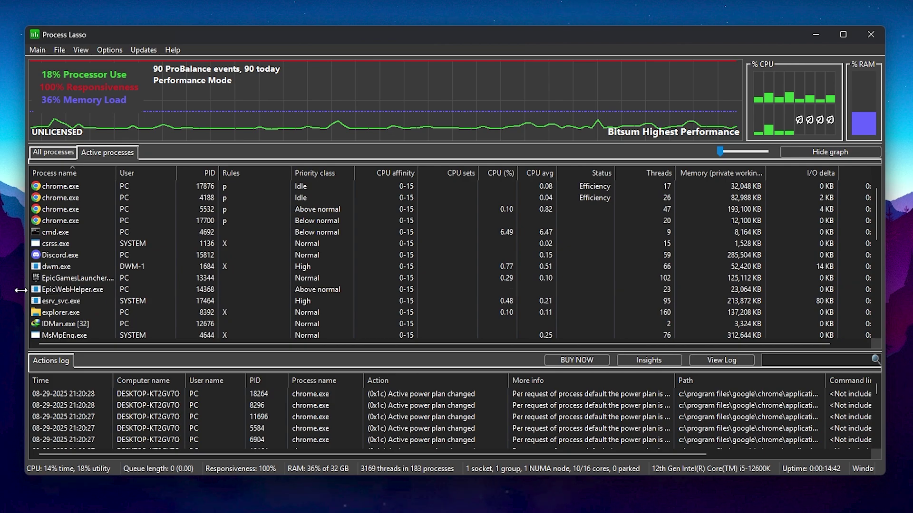
Set EpicGamesLauncher's CPU priority to Always High.
{"action": "right_click", "coordinate": [71, 277]}
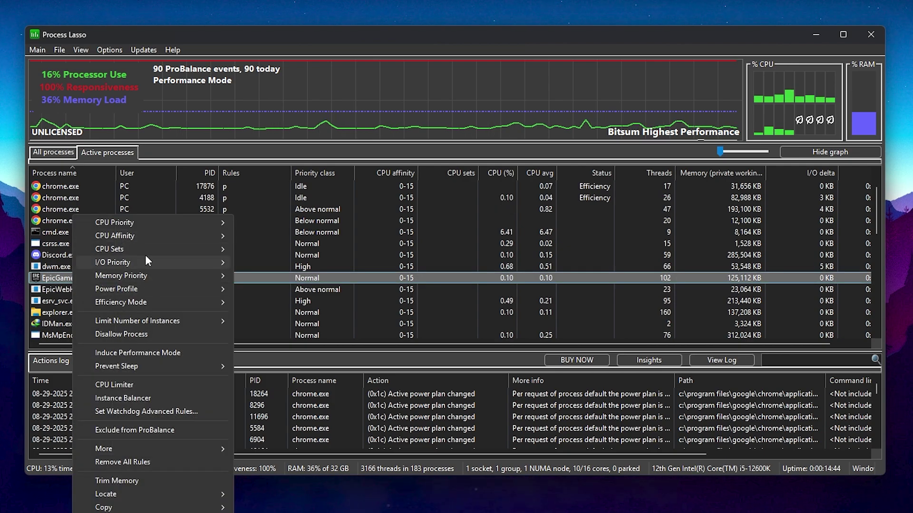
{"action": "mouse_move", "coordinate": [266, 237]}
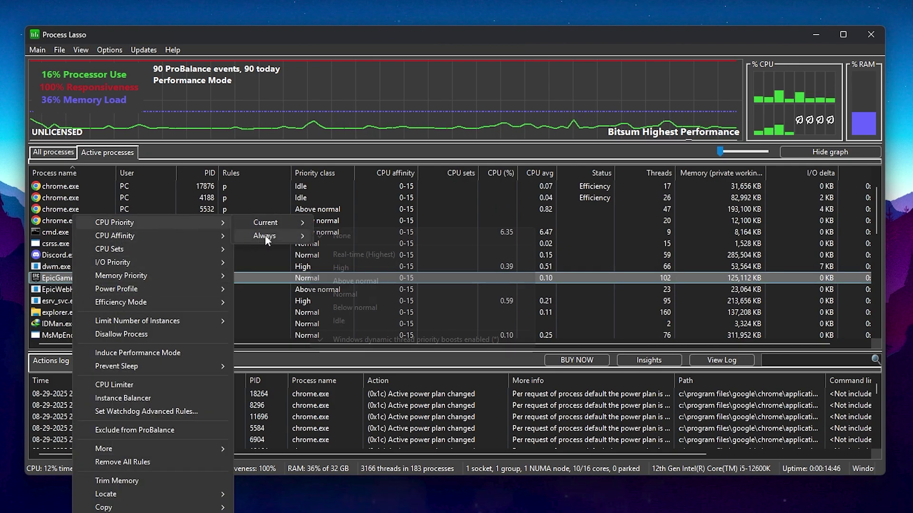
{"action": "left_click", "coordinate": [315, 267]}
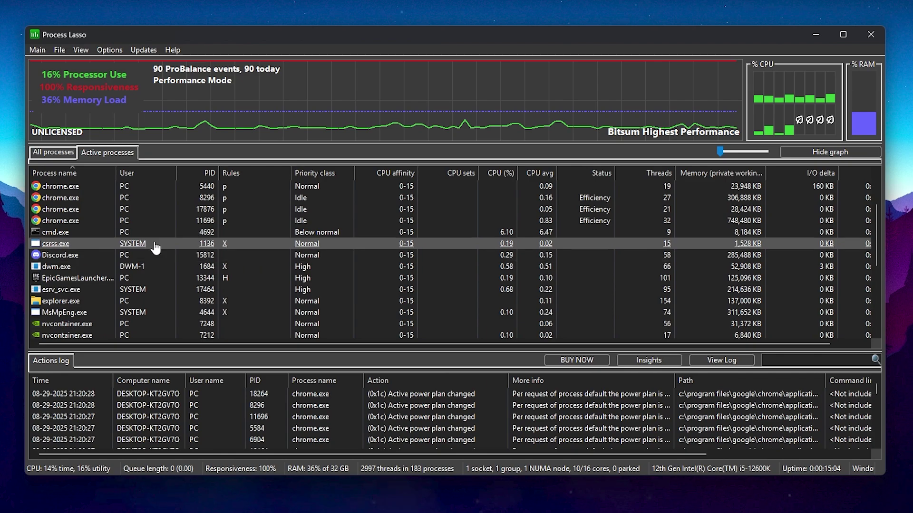
{"action": "scroll", "coordinate": [190, 241], "scroll_direction": "down", "scroll_amount": 1}
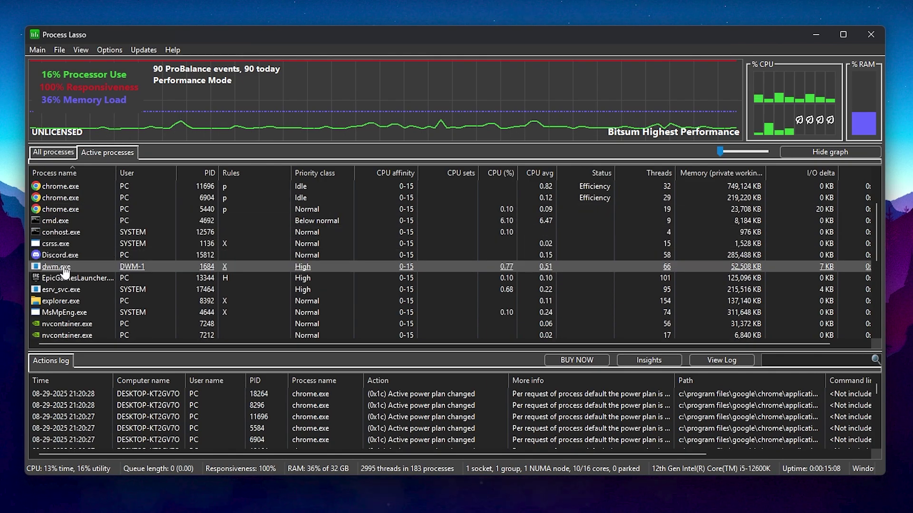
Uncheck CPU 0 in EpicGamesLauncher's Always CPU affinity and reopen its menu to verify.
{"action": "right_click", "coordinate": [67, 278]}
{"action": "mouse_move", "coordinate": [109, 236]}
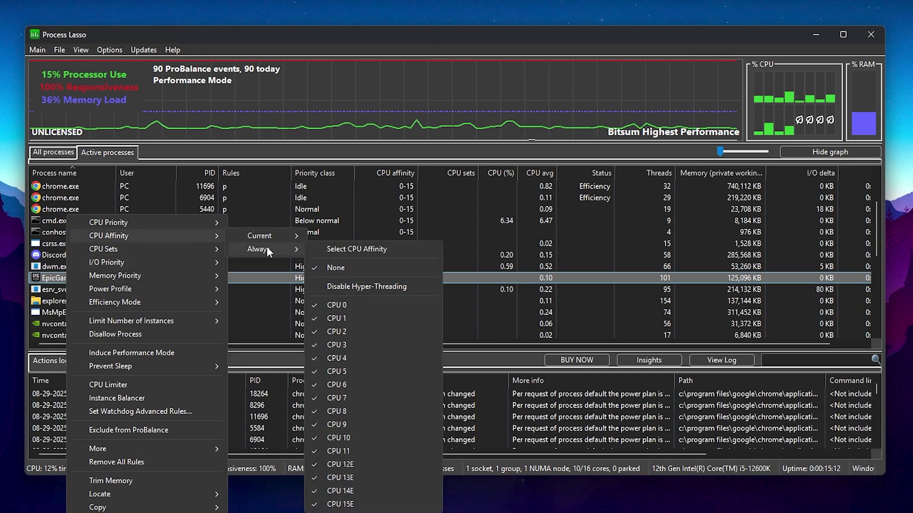
{"action": "mouse_move", "coordinate": [258, 250]}
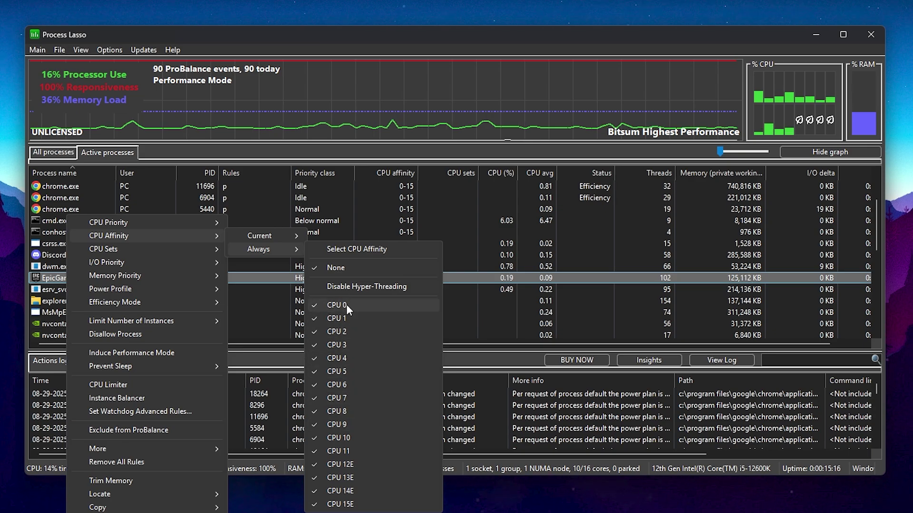
{"action": "left_click", "coordinate": [319, 306]}
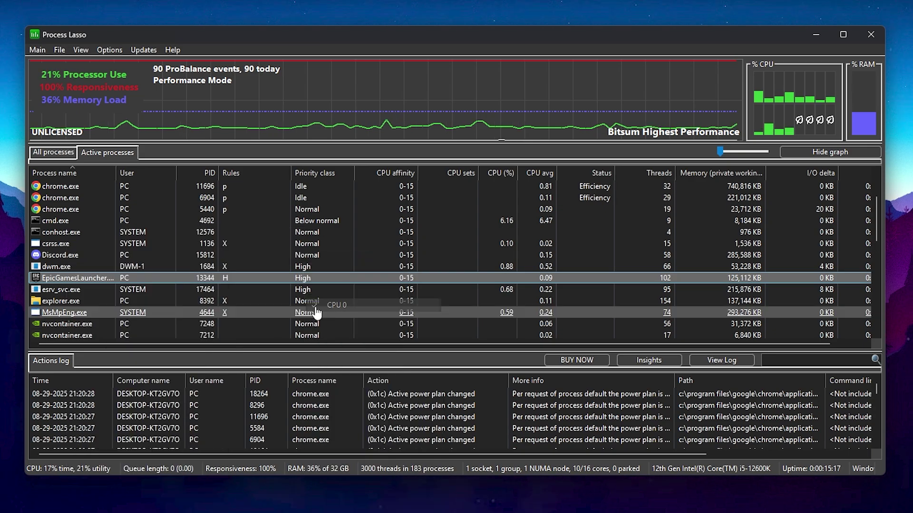
{"action": "right_click", "coordinate": [78, 276]}
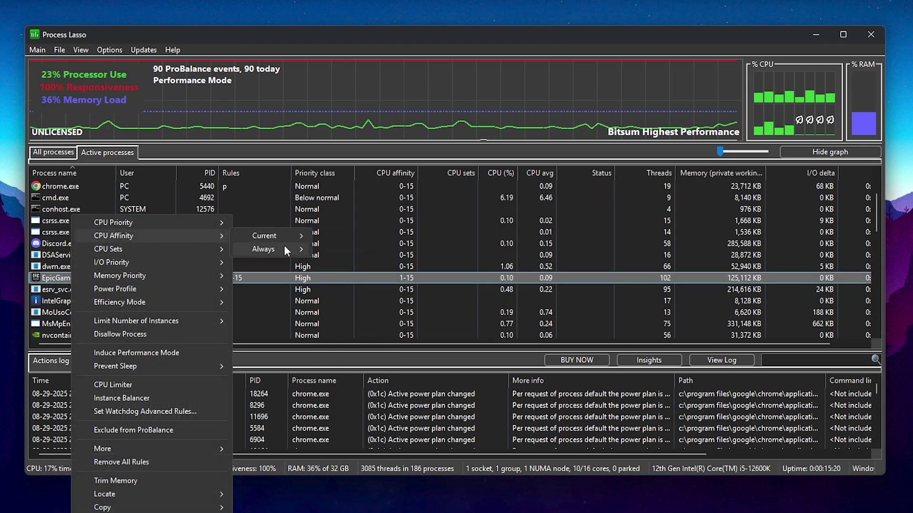
{"action": "mouse_move", "coordinate": [261, 246]}
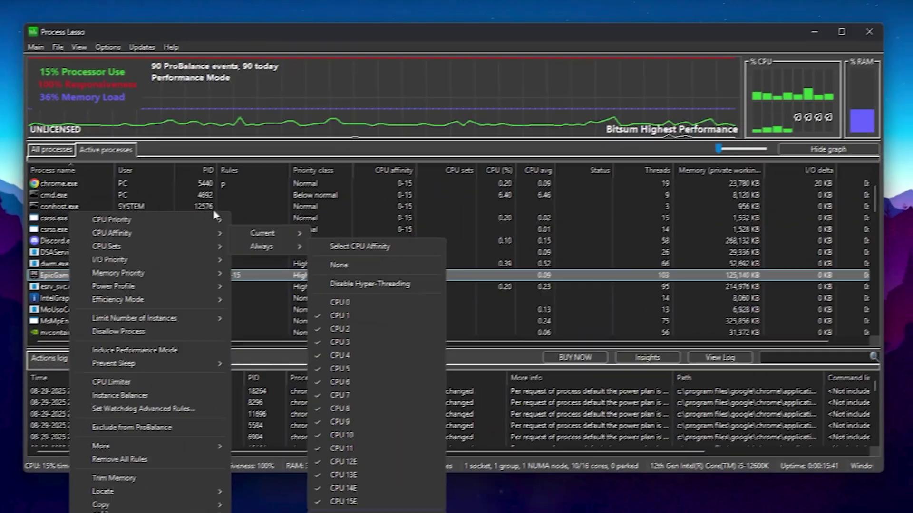
Set EpicGamesLauncher's I/O priority to Always High, rechecking it and selecting its row.
{"action": "key", "text": "Escape"}
{"action": "key", "text": "Escape"}
{"action": "key", "text": "Escape"}
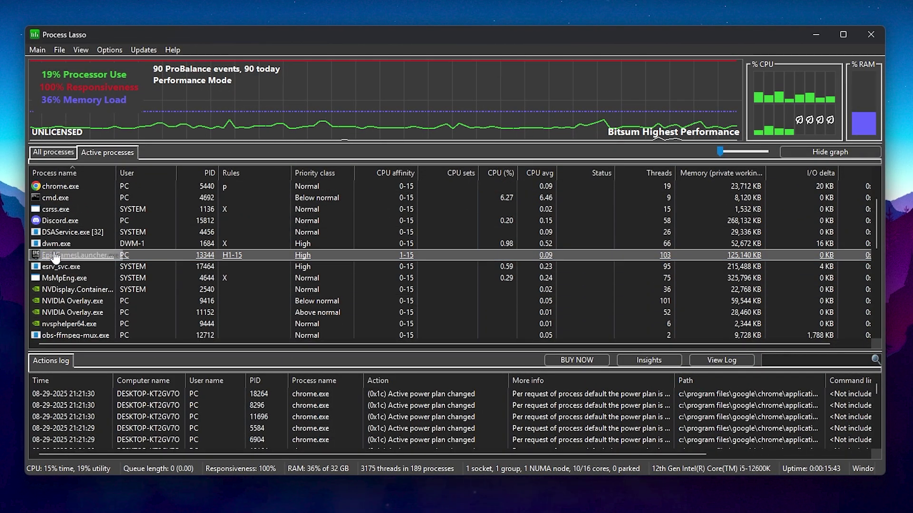
{"action": "right_click", "coordinate": [54, 253]}
{"action": "mouse_move", "coordinate": [94, 262]}
{"action": "mouse_move", "coordinate": [246, 276]}
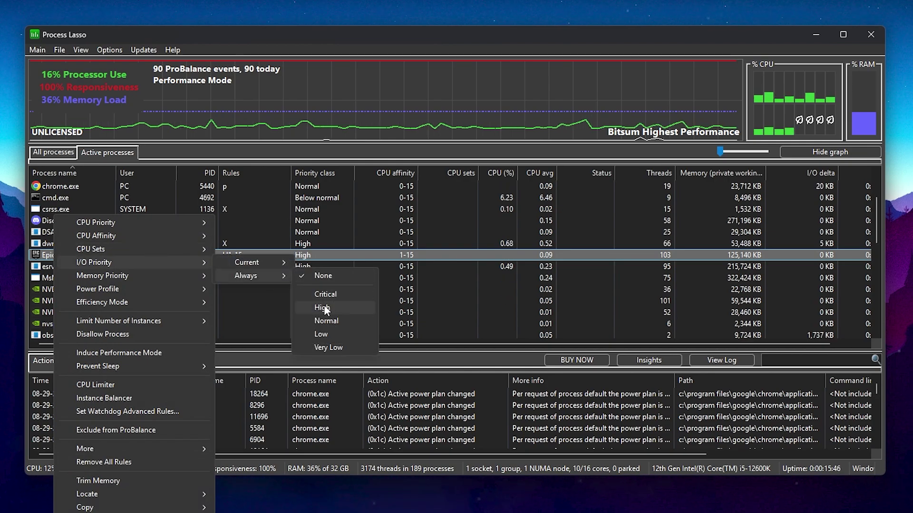
{"action": "left_click", "coordinate": [327, 311]}
{"action": "right_click", "coordinate": [82, 253]}
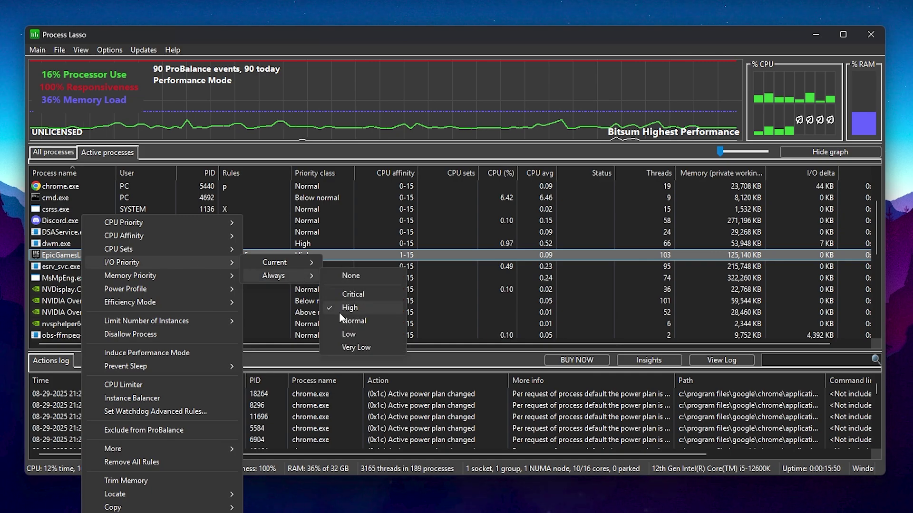
{"action": "left_click", "coordinate": [350, 309]}
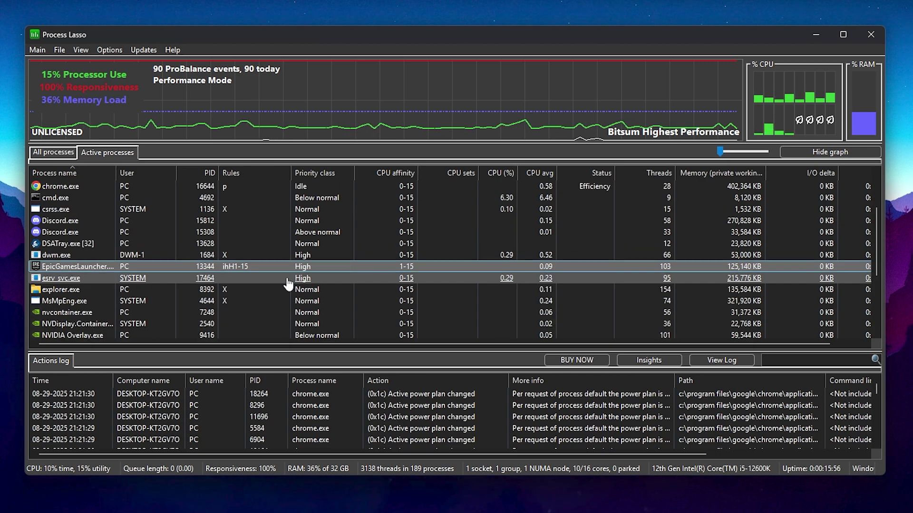
{"action": "left_click", "coordinate": [285, 279]}
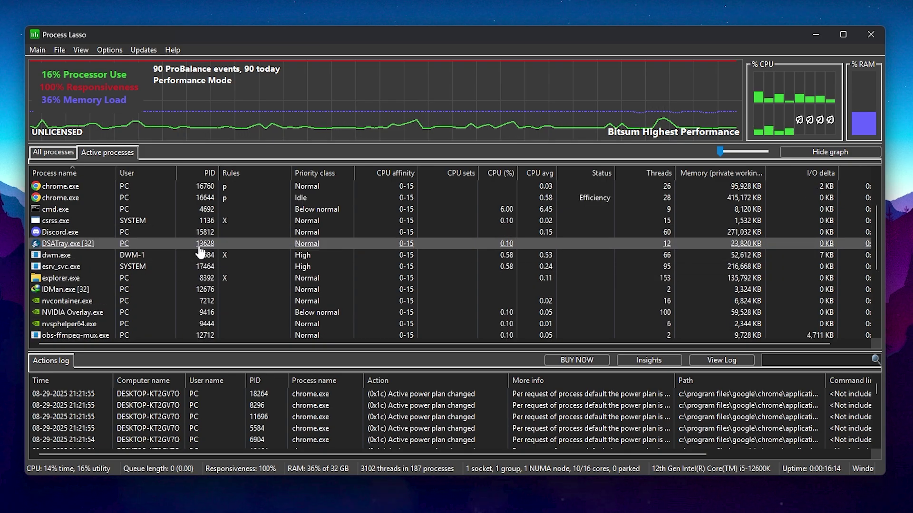
Enable SmartTrim, trimming working sets above 70% RAM load, leaving exclusions unchanged.
{"action": "left_click", "coordinate": [107, 50]}
{"action": "mouse_move", "coordinate": [129, 108]}
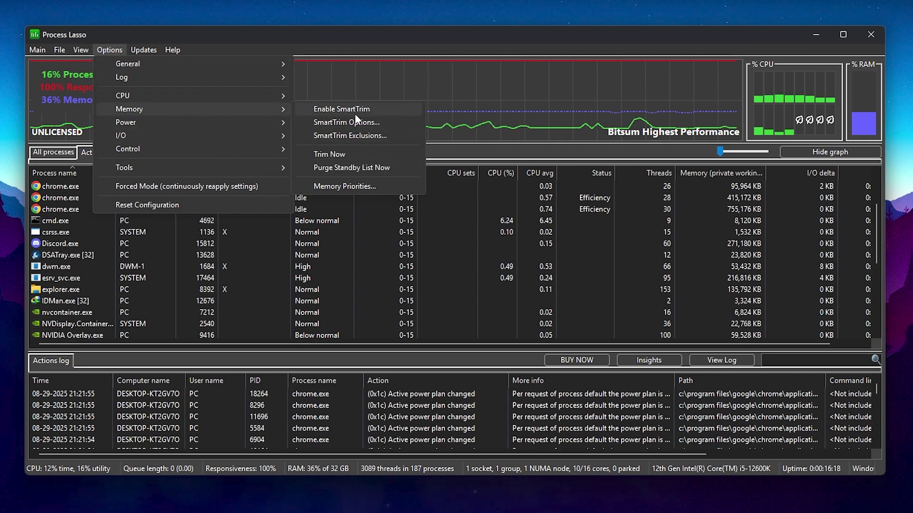
{"action": "left_click", "coordinate": [326, 109]}
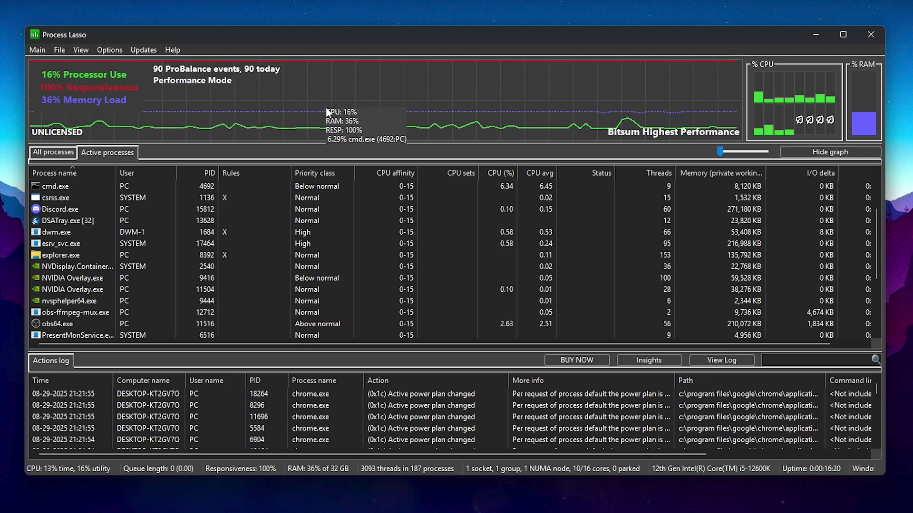
{"action": "left_click", "coordinate": [109, 49]}
{"action": "left_click", "coordinate": [356, 121]}
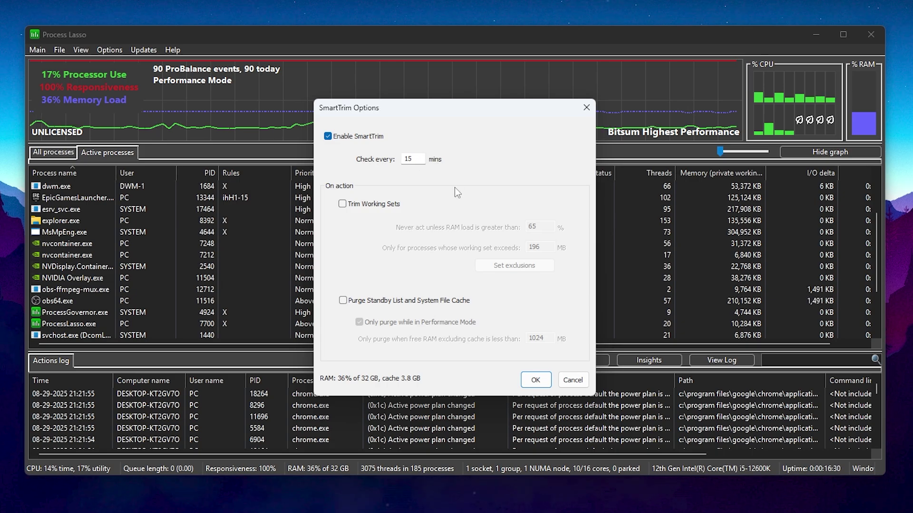
{"action": "left_click", "coordinate": [342, 205]}
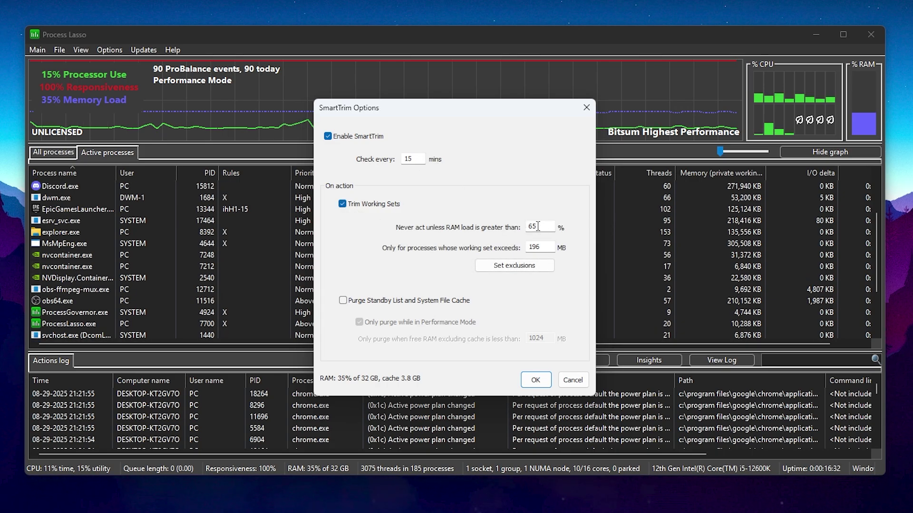
{"action": "left_click_drag", "start_coordinate": [545, 227], "coordinate": [499, 229]}
{"action": "type", "text": "70"}
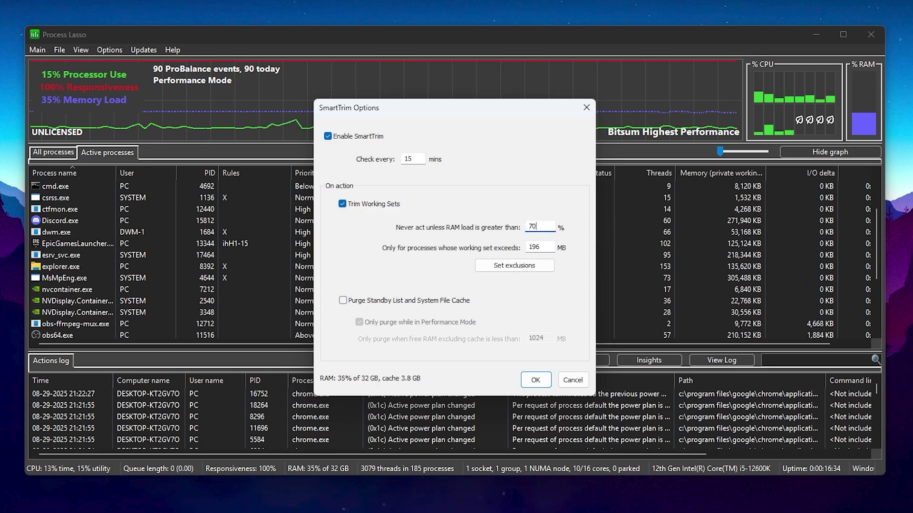
{"action": "left_click", "coordinate": [501, 266]}
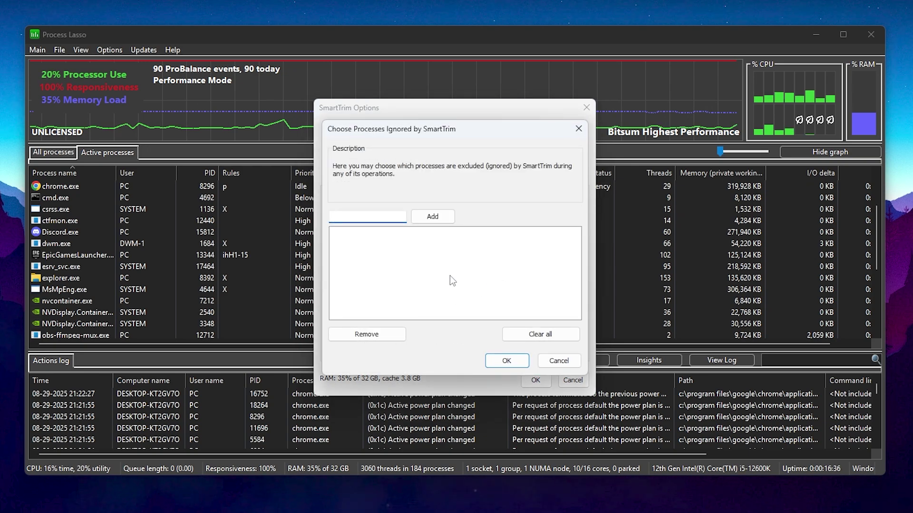
{"action": "left_click", "coordinate": [522, 360]}
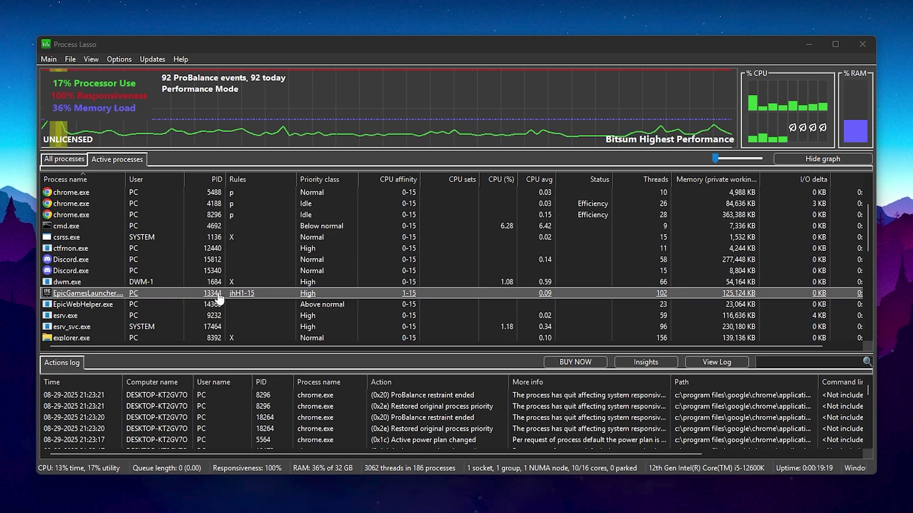
Give EpicGamesLauncher the Bitsum Highest Performance power profile.
{"action": "right_click", "coordinate": [88, 296]}
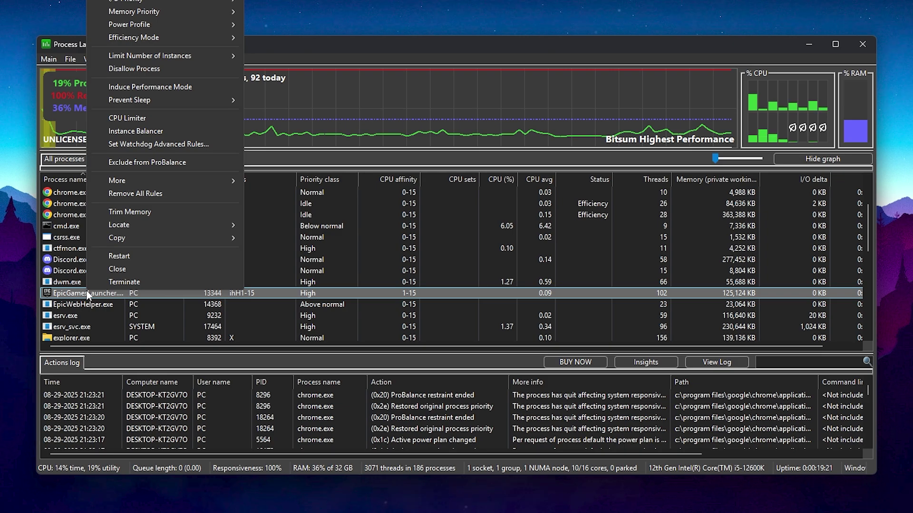
{"action": "mouse_move", "coordinate": [128, 24]}
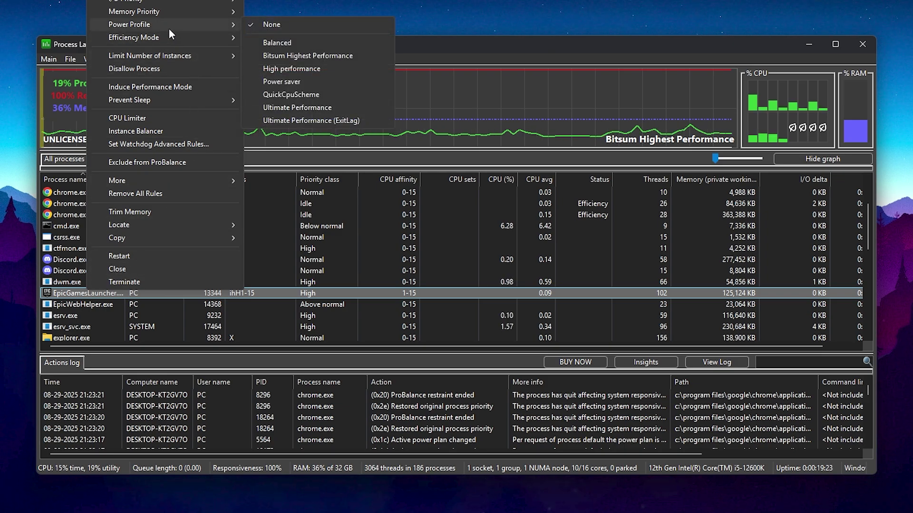
{"action": "left_click", "coordinate": [269, 60]}
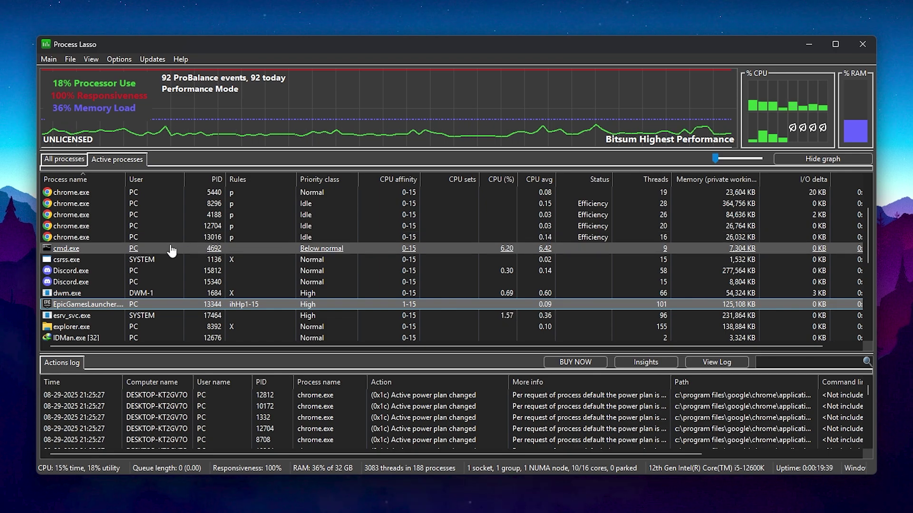
{"action": "scroll", "coordinate": [171, 250], "scroll_direction": "down", "scroll_amount": 1}
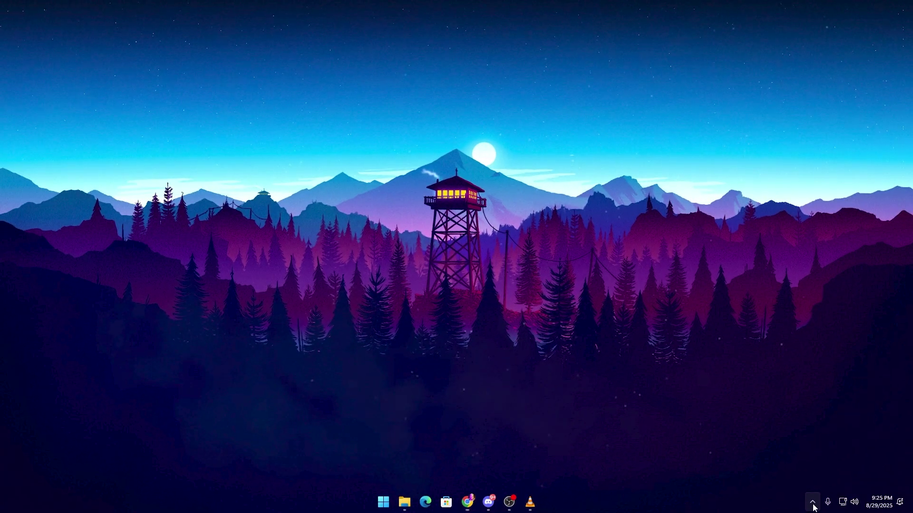
Check the system tray's background apps, leaving Process Lasso running.
{"action": "left_click", "coordinate": [812, 502]}
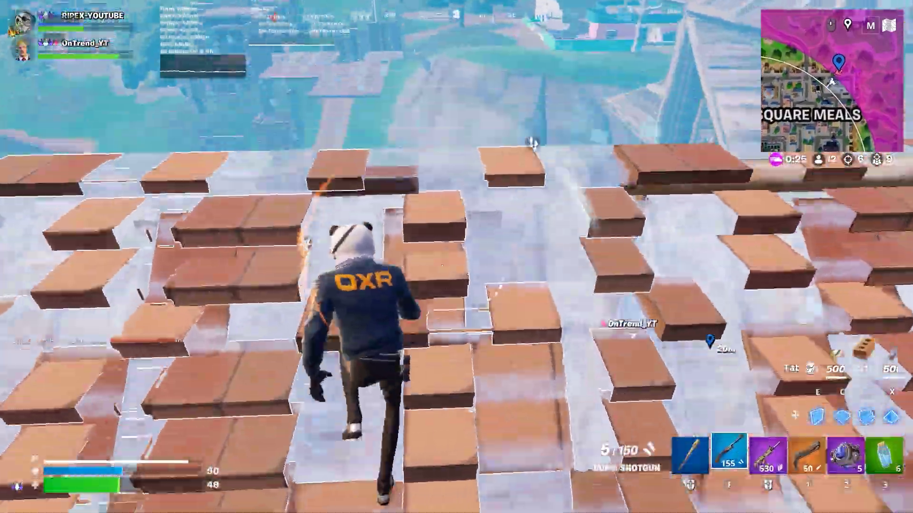
Build cover and climb, then shotgun the enemy until knocked down.
{"action": "key", "text": "f"}
{"action": "key", "text": "q"}
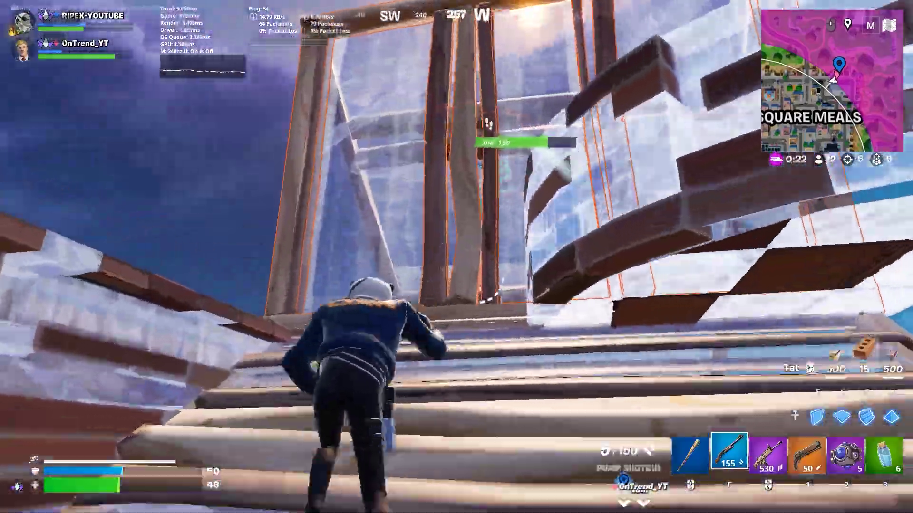
{"action": "left_click", "coordinate": [457, 257]}
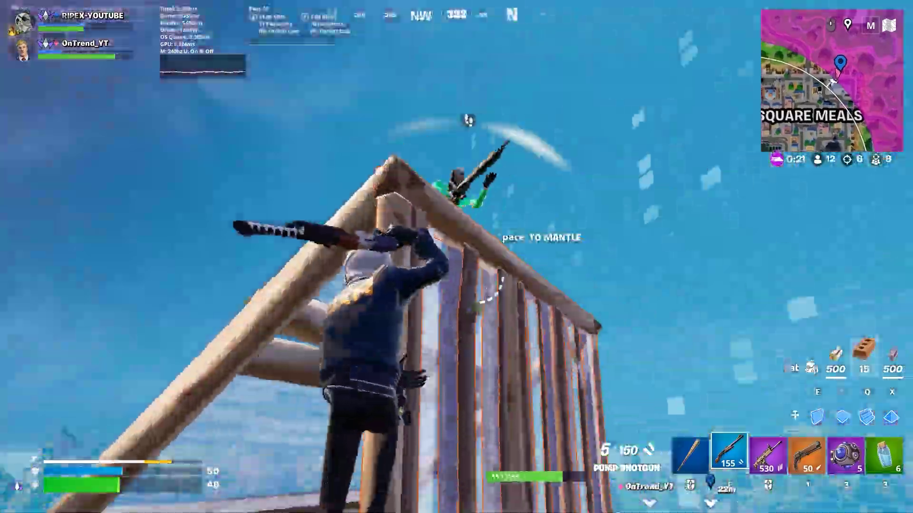
{"action": "key", "text": "q"}
{"action": "left_click", "coordinate": [456, 257]}
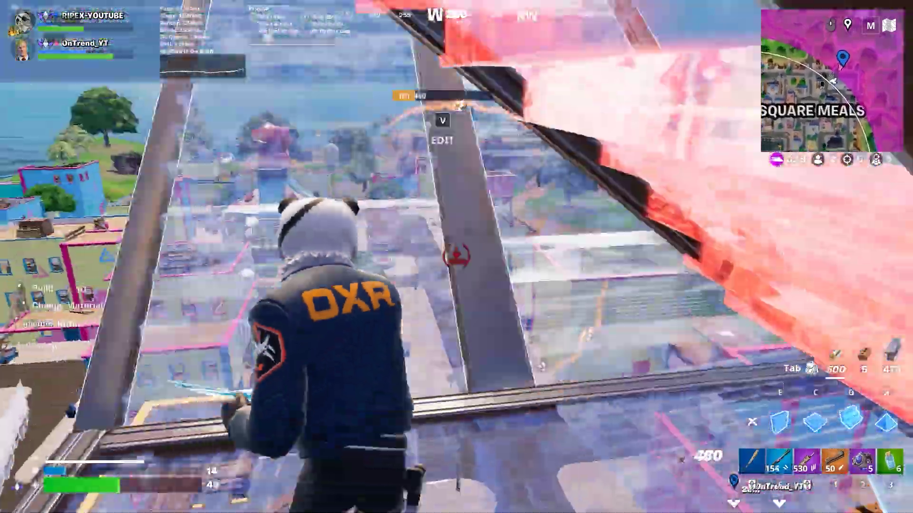
{"action": "left_click", "coordinate": [457, 257]}
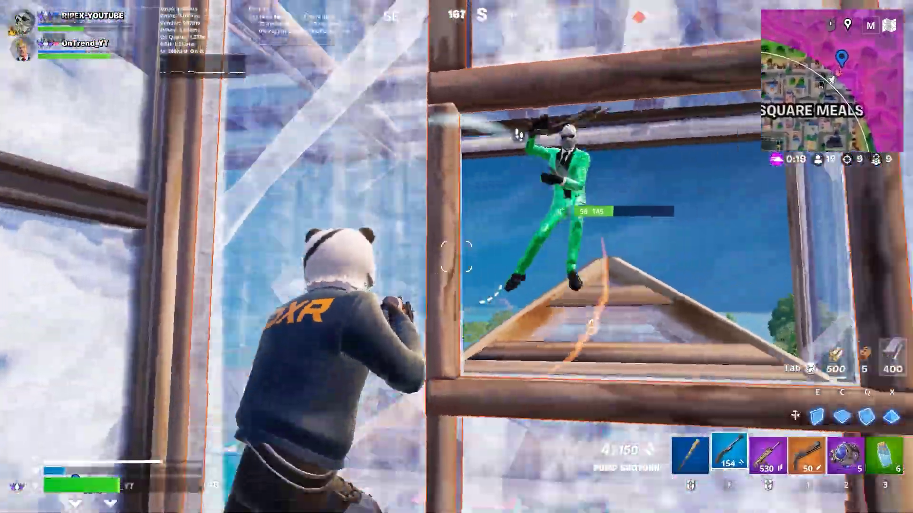
{"action": "left_click", "coordinate": [457, 257]}
{"action": "scroll", "coordinate": [457, 257], "scroll_direction": "down", "scroll_amount": 1}
{"action": "left_click", "coordinate": [443, 122]}
{"action": "key", "text": "q"}
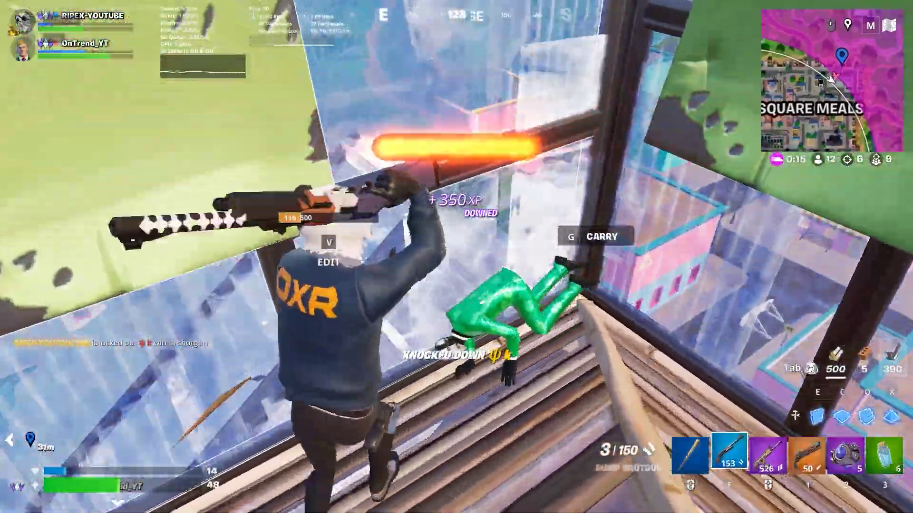